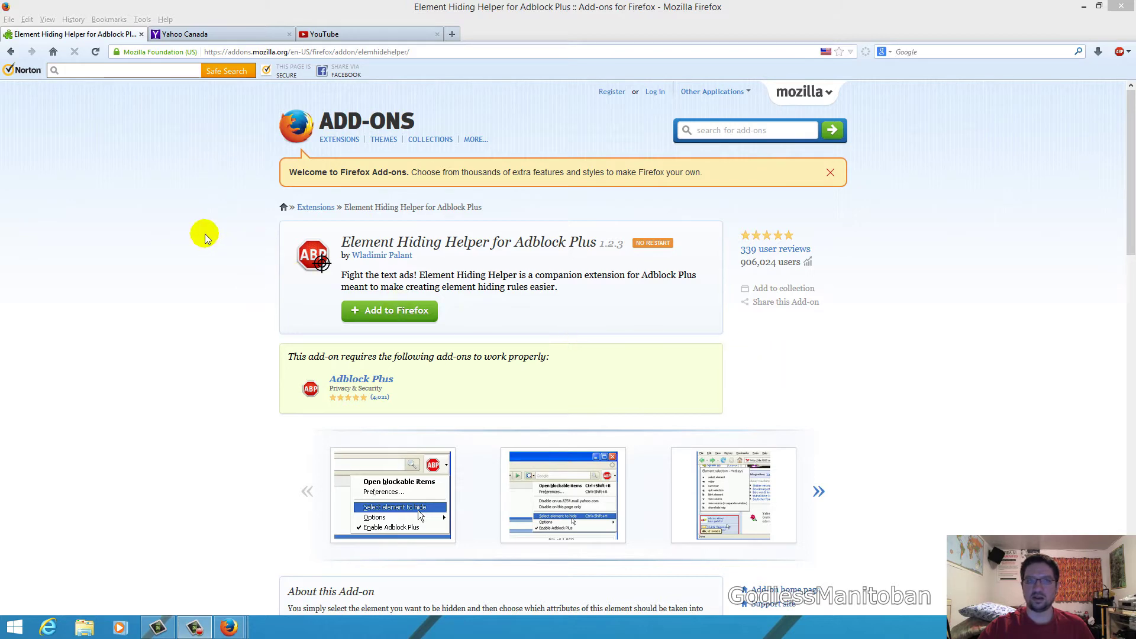
Step: Switch from the Element Hiding Helper add-on page to the Yahoo Canada tab
left_click(242, 37)
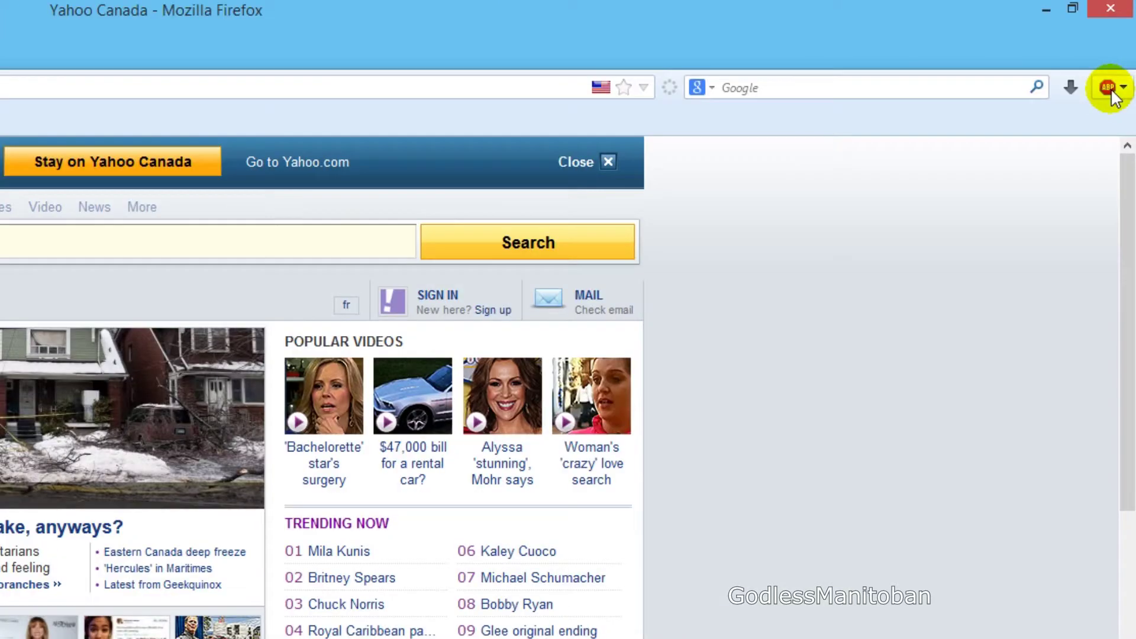
Step: Start Element Hiding Helper's element selection on Yahoo Canada from the Adblock Plus menu
mouse_move(1121, 56)
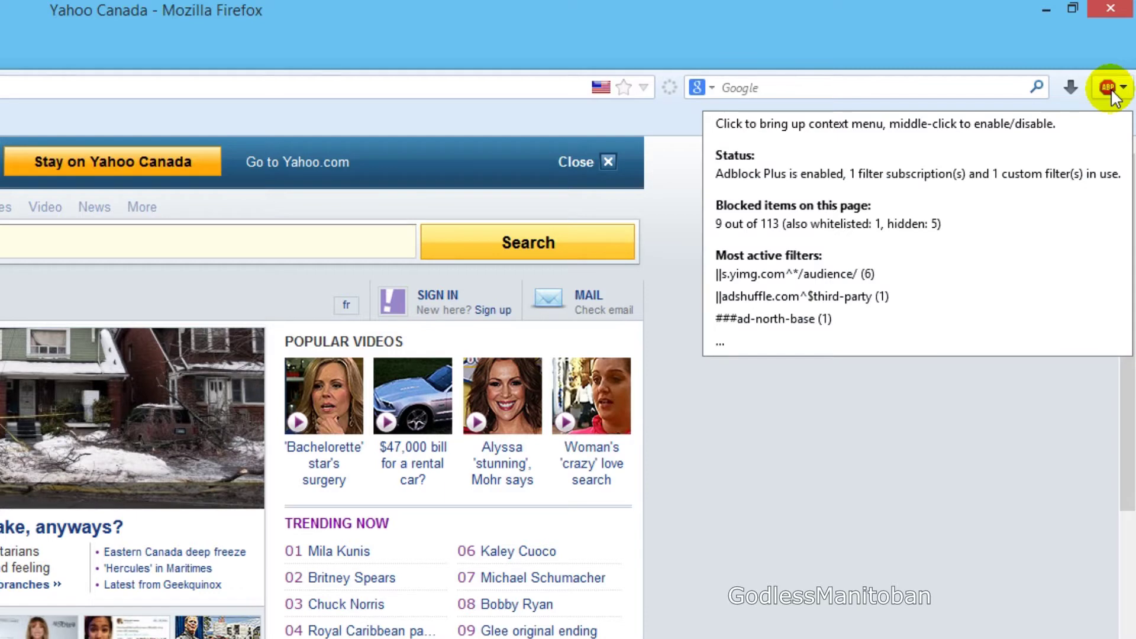
left_click(1112, 93)
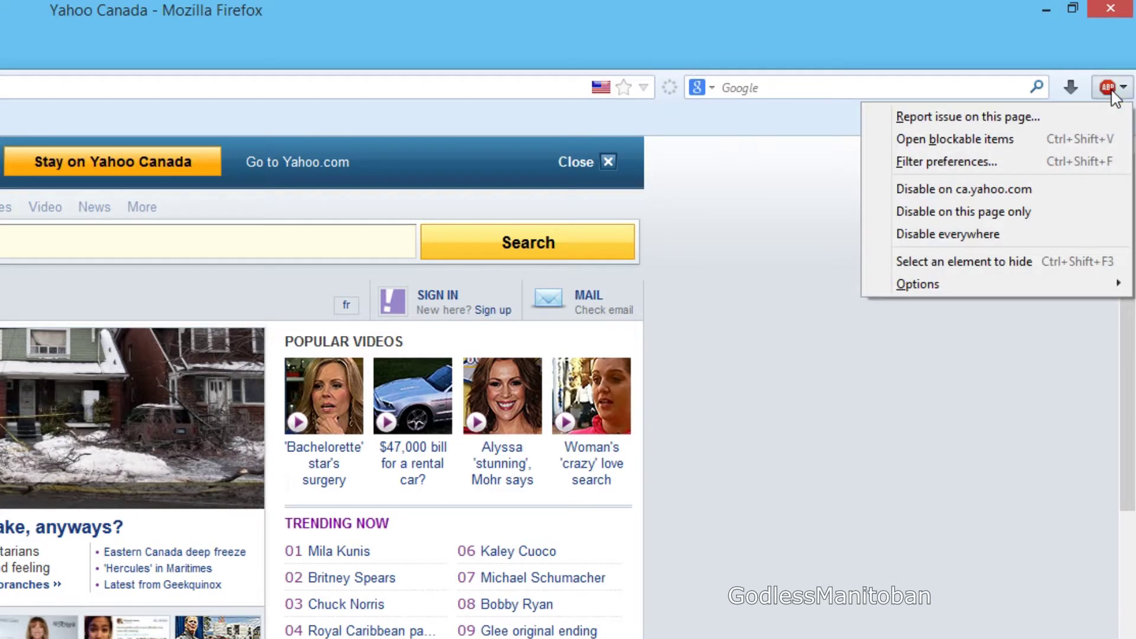
left_click(1027, 260)
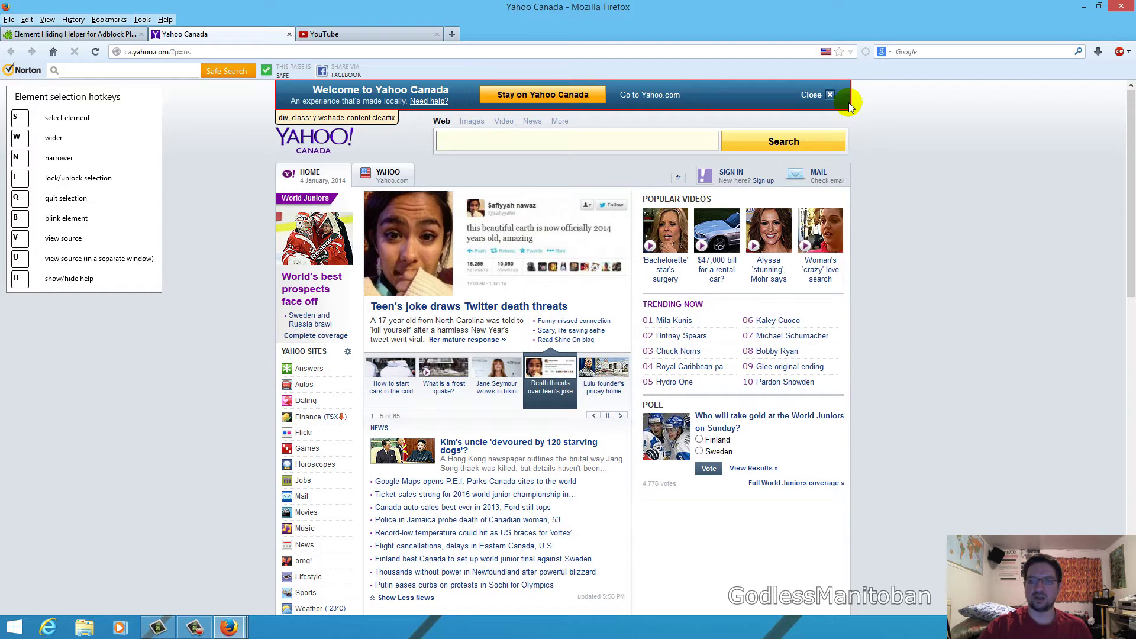
Step: Hide the Yahoo welcome banner with rule ca.yahoo.com##.y-wshade-content.clearfix
left_click(849, 102)
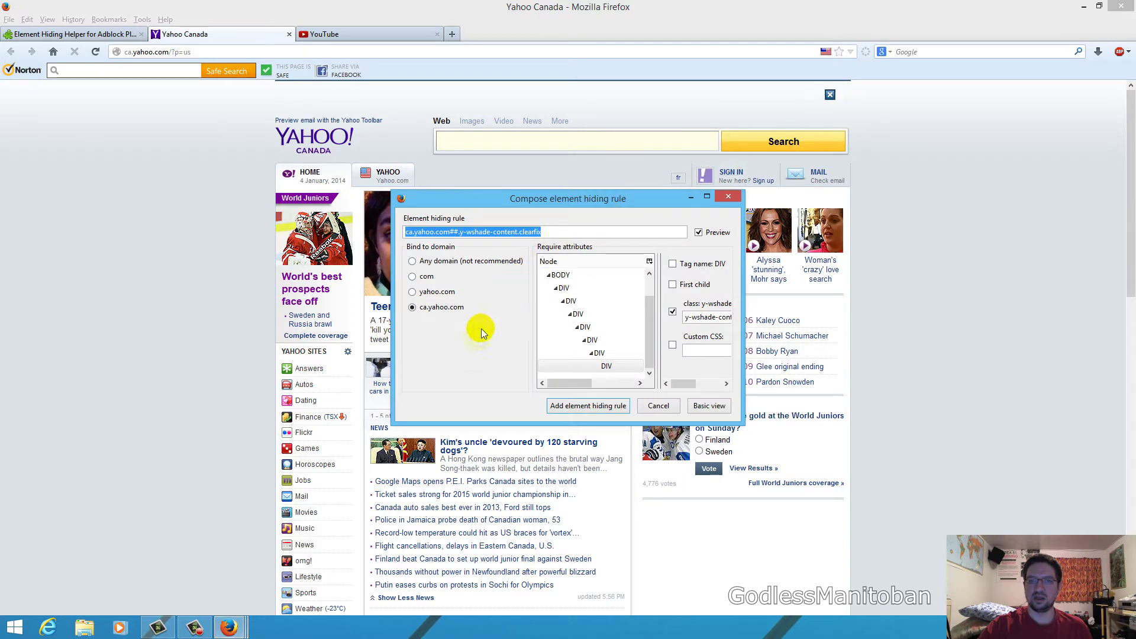
left_click(587, 405)
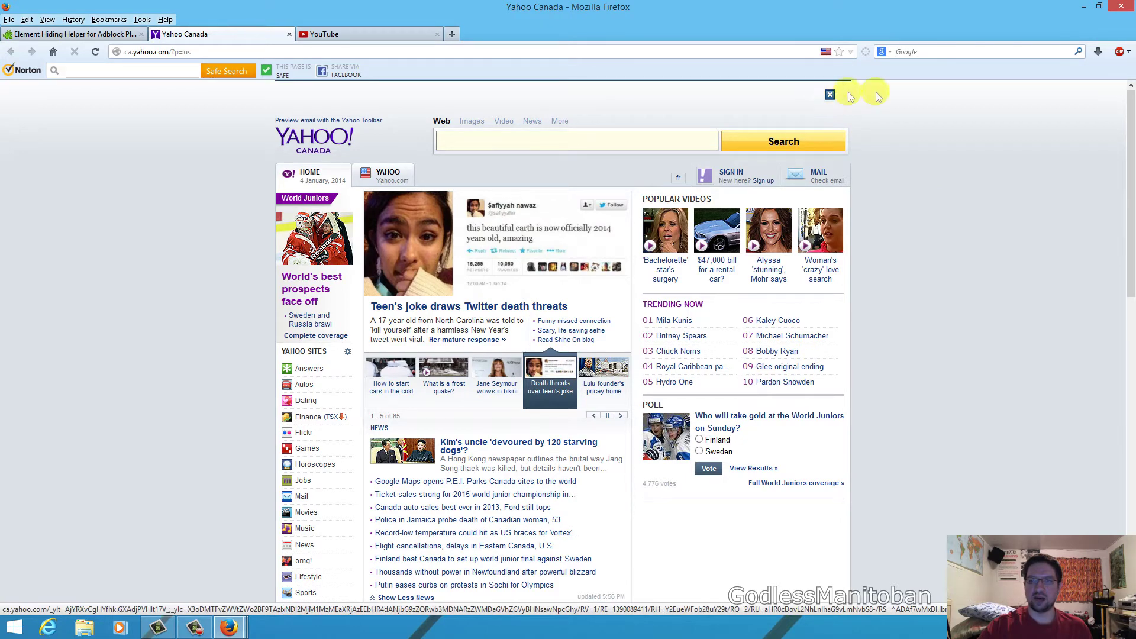
Step: Hide the banner's leftover close X with rule ca.yahoo.com##.y-wshade-close-chrome, then reload to confirm
left_click(1119, 52)
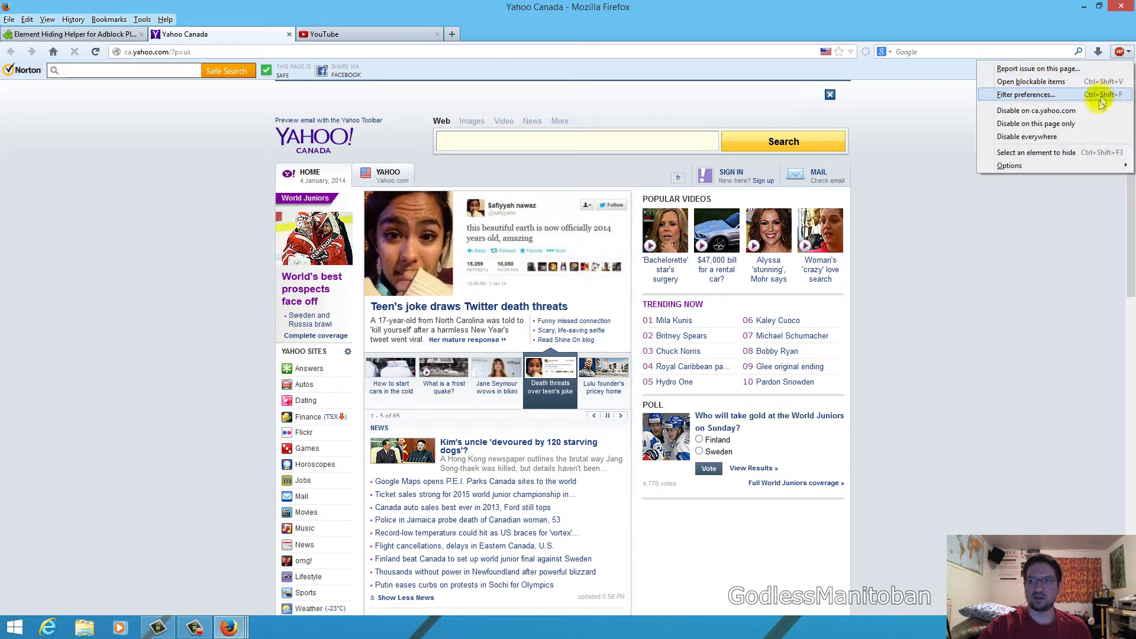
left_click(1083, 152)
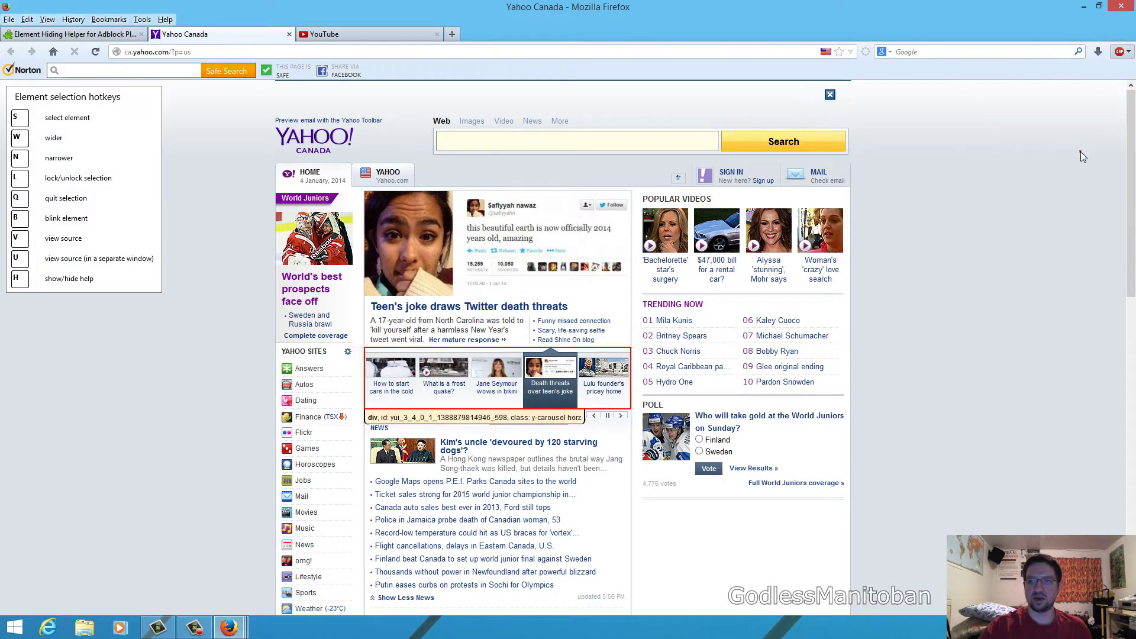
left_click(830, 97)
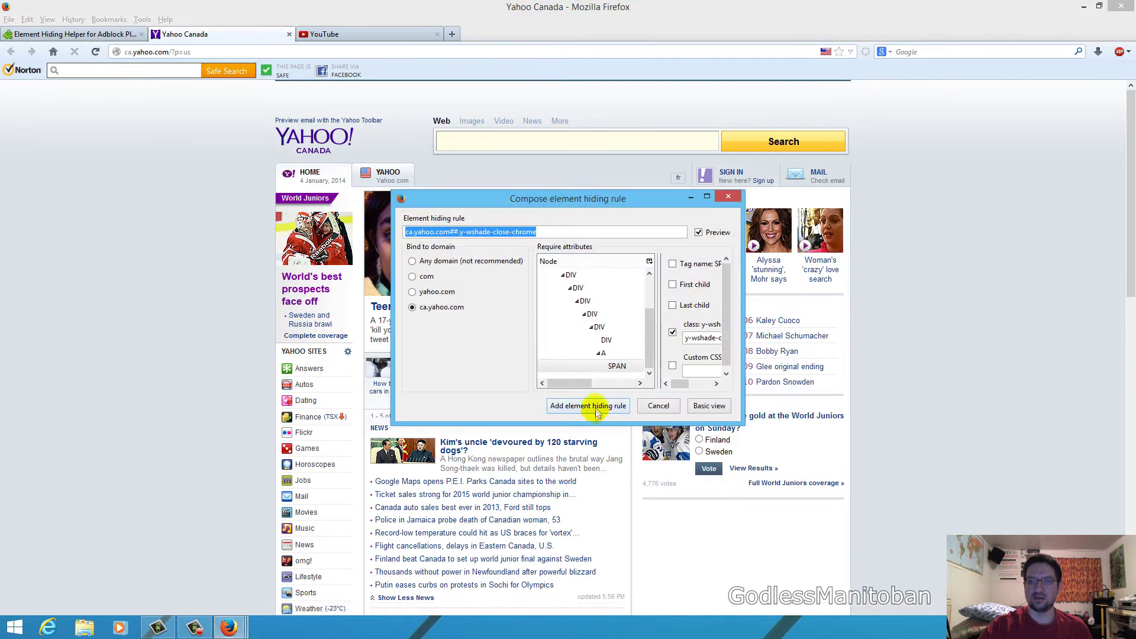
left_click(595, 406)
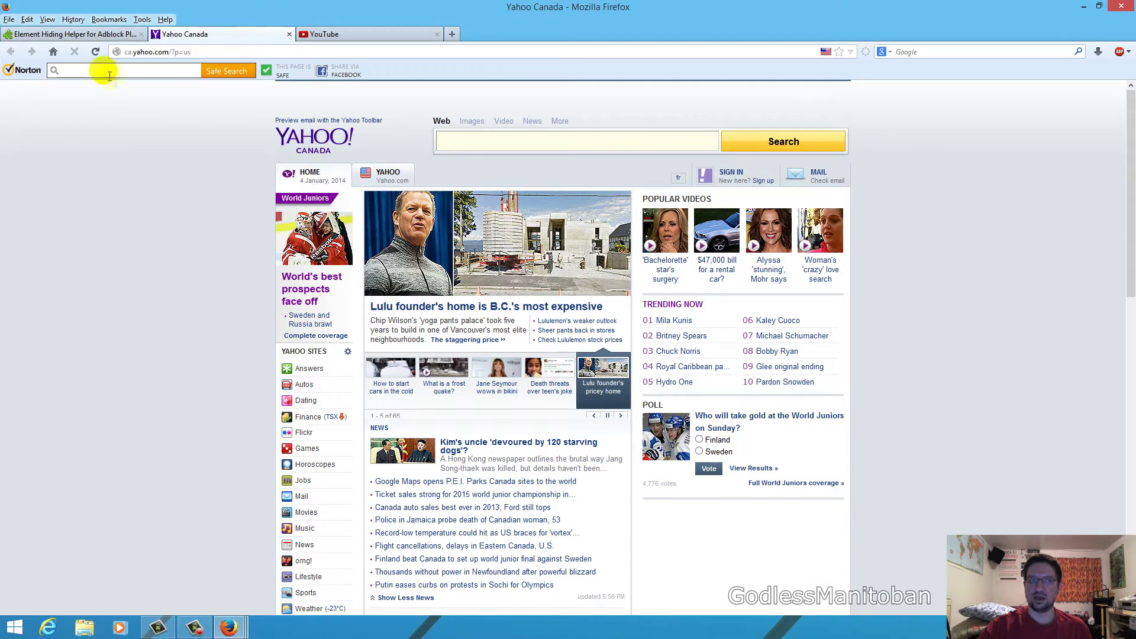
left_click(95, 52)
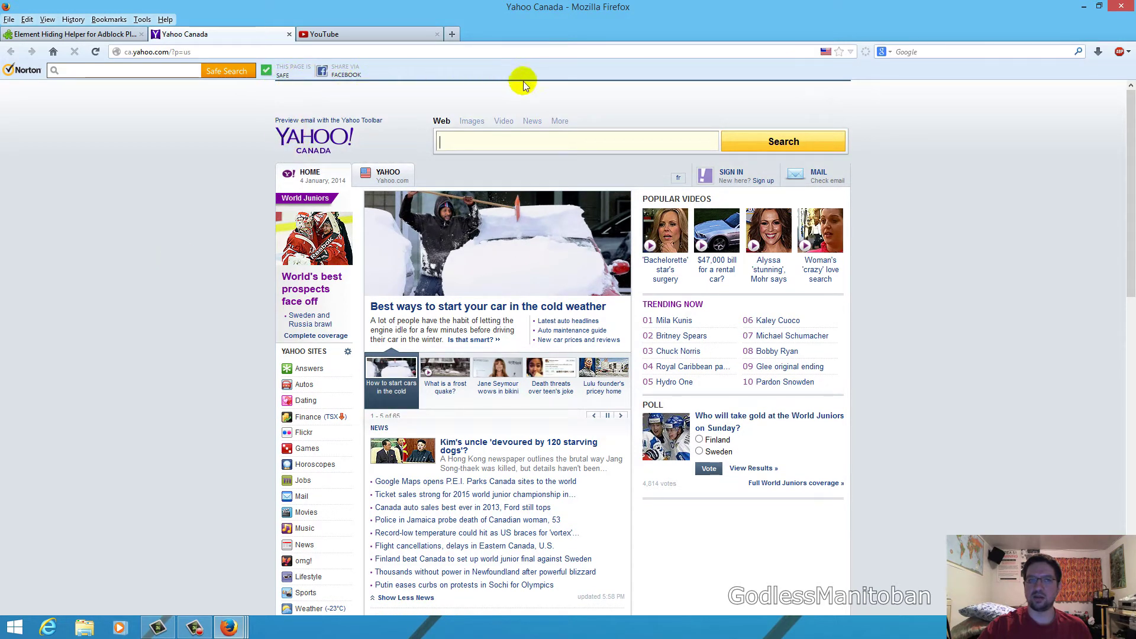
Step: On YouTube, hide the language preference notice with rule youtube.com###yt-lang-alert-container
left_click(374, 37)
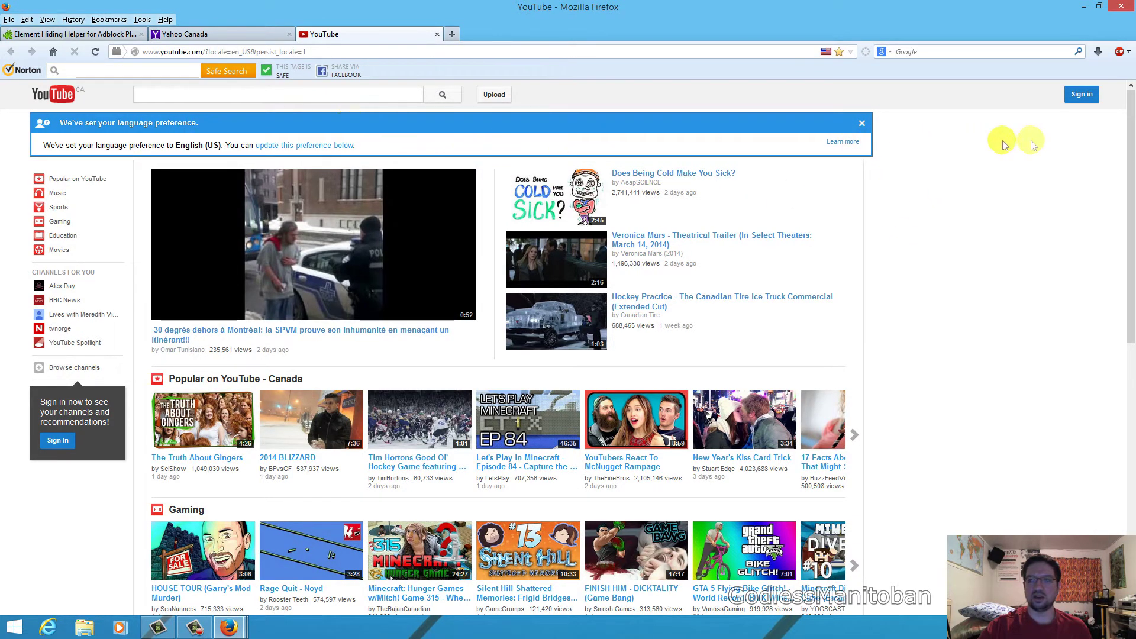
left_click(1120, 52)
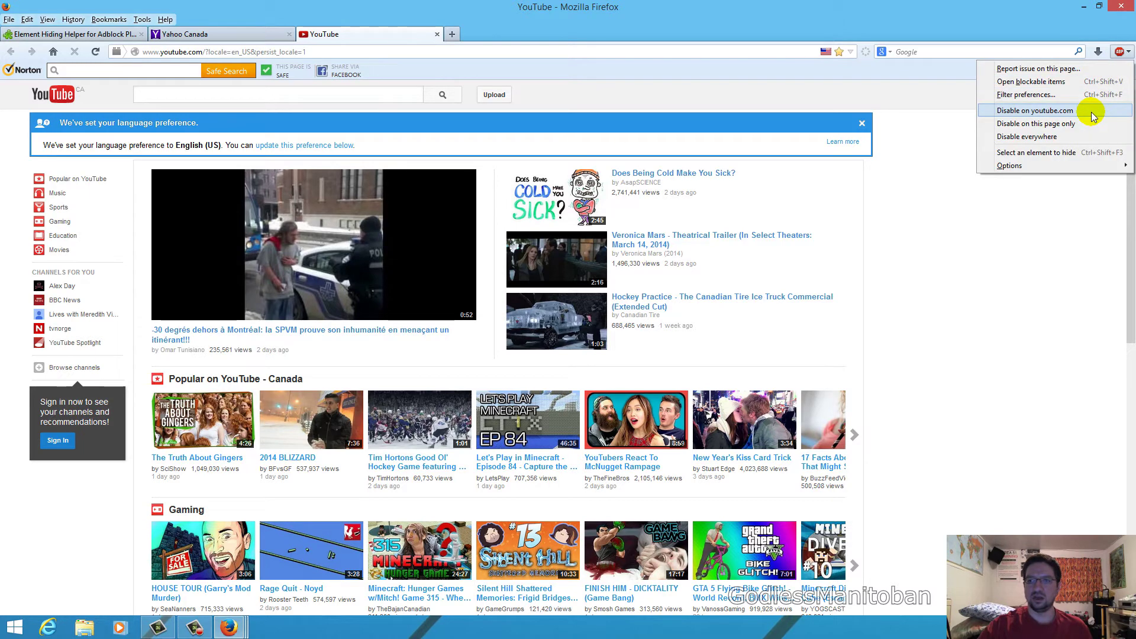
left_click(1079, 153)
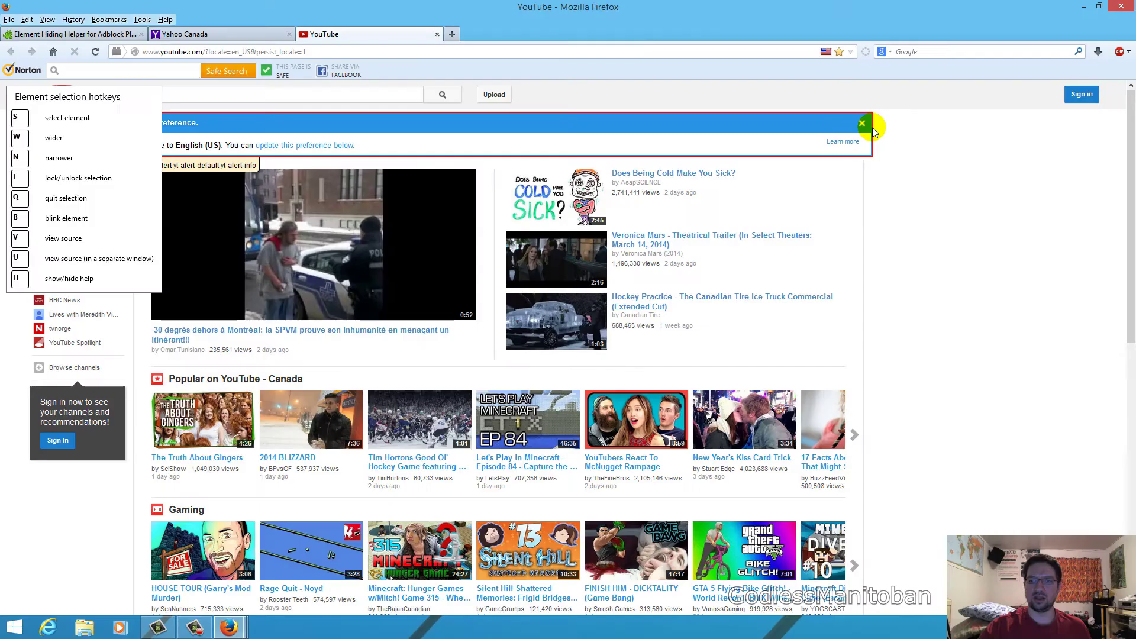
left_click(1127, 117)
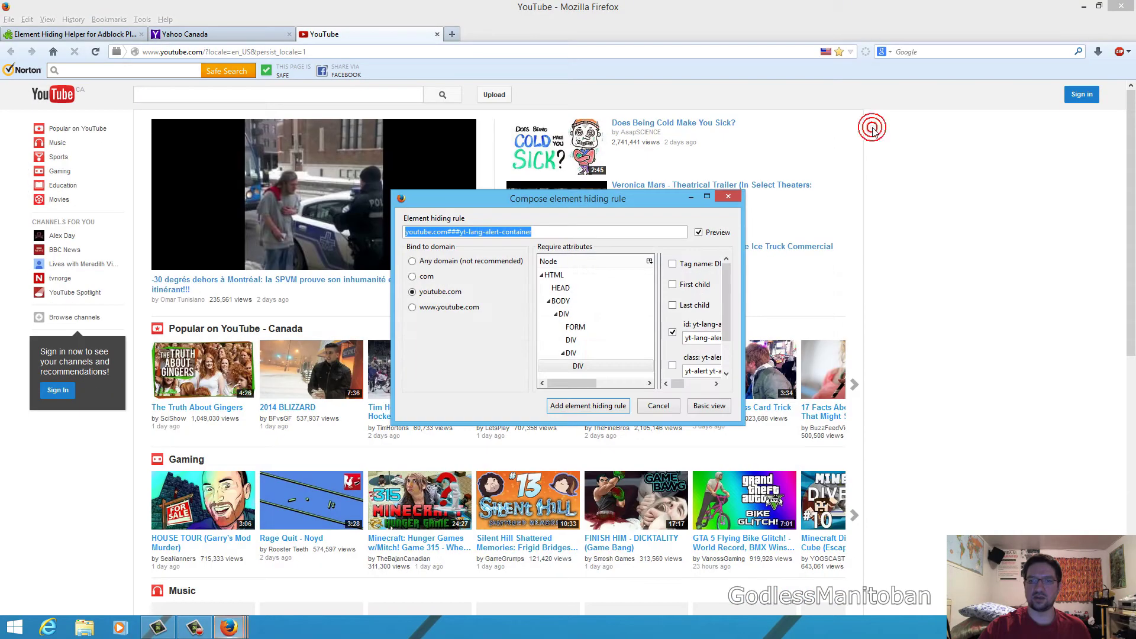
left_click(588, 405)
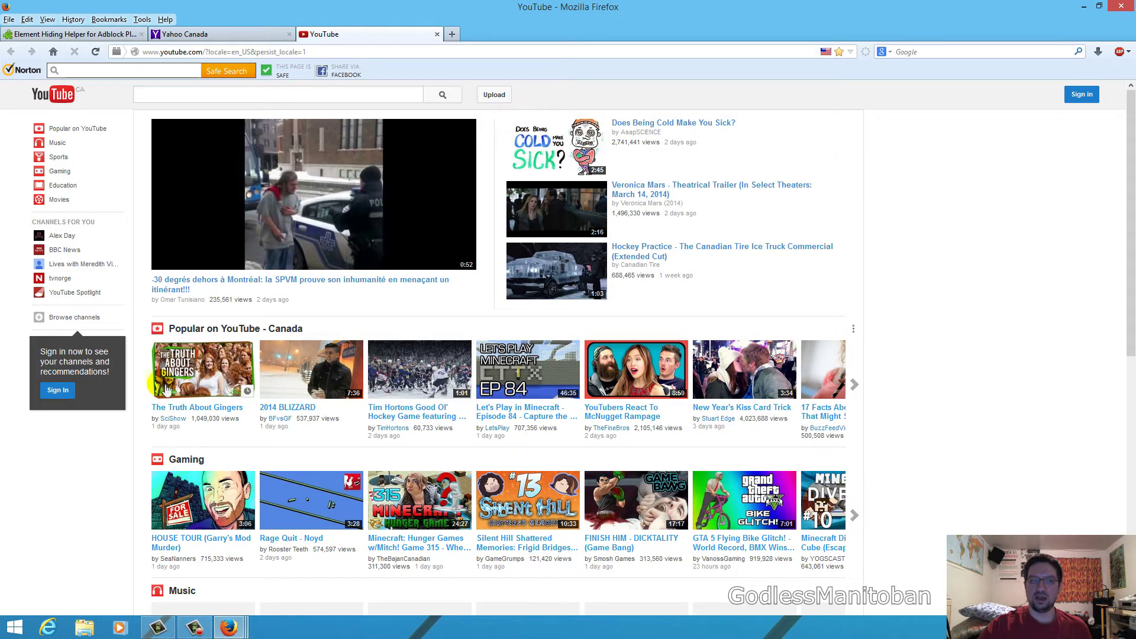
Step: Add a hiding rule for YouTube's sidebar sign-in promo and reload the page
left_click(1119, 51)
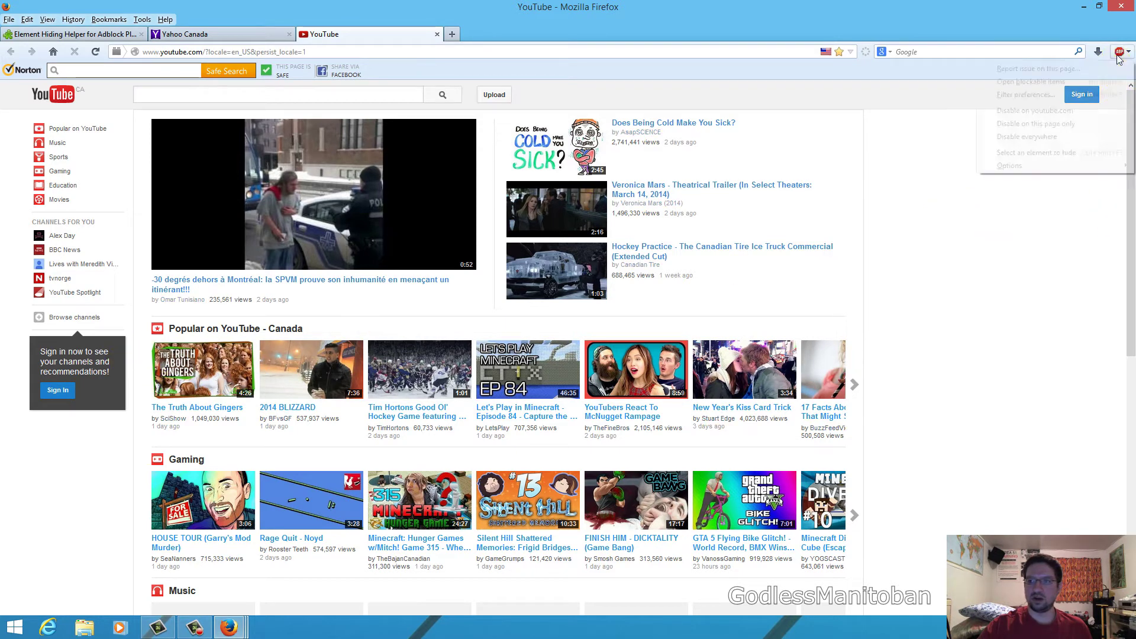
left_click(1065, 152)
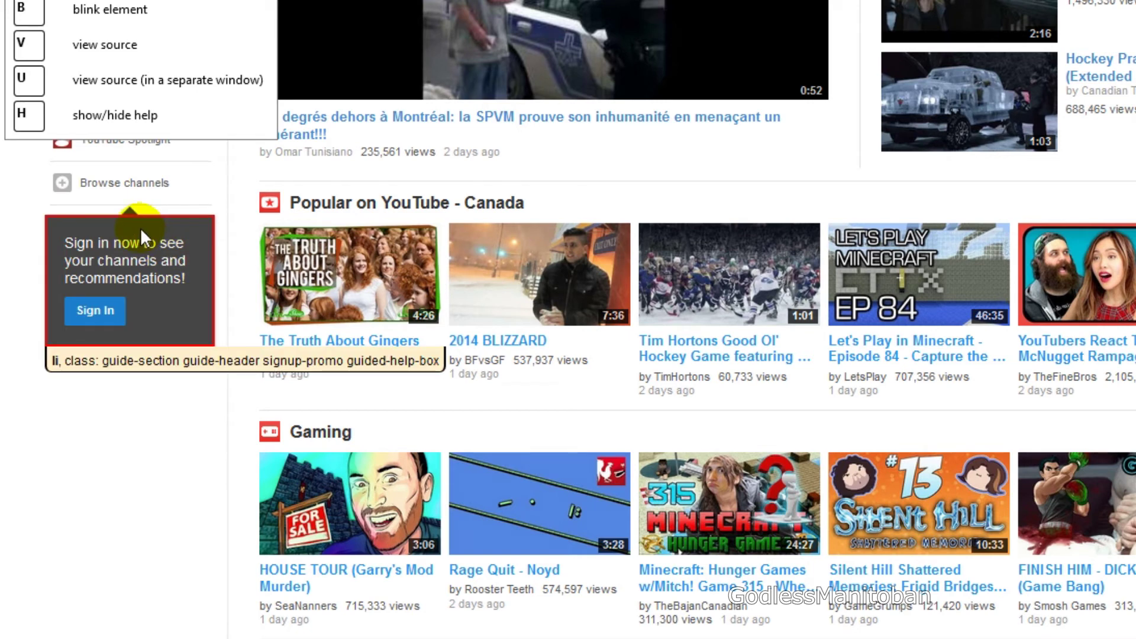
left_click(177, 227)
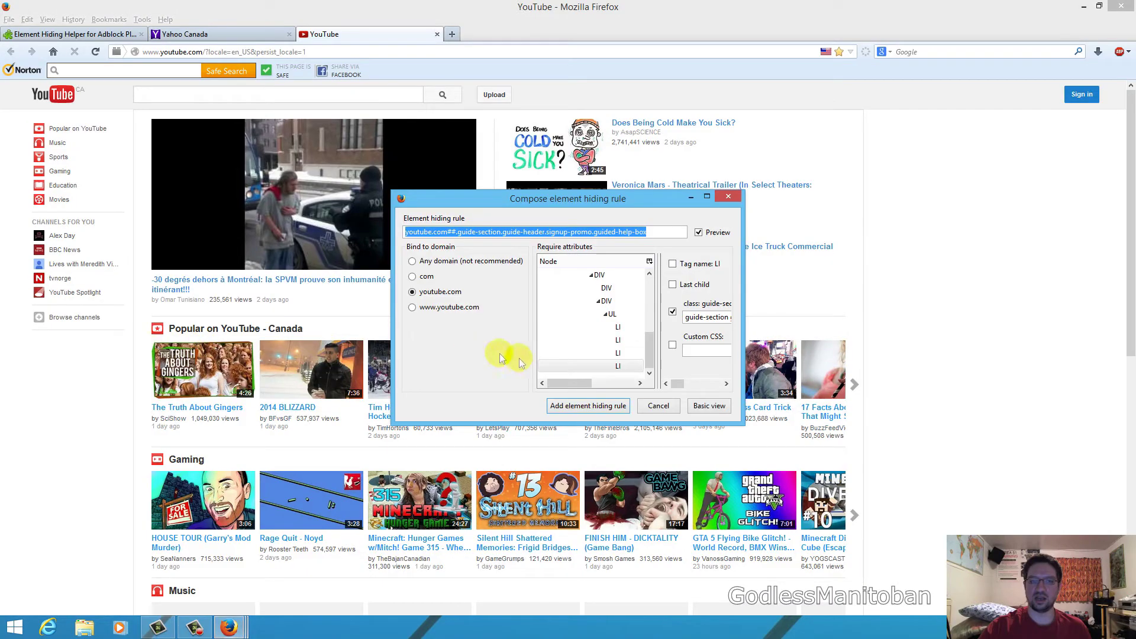
left_click(584, 407)
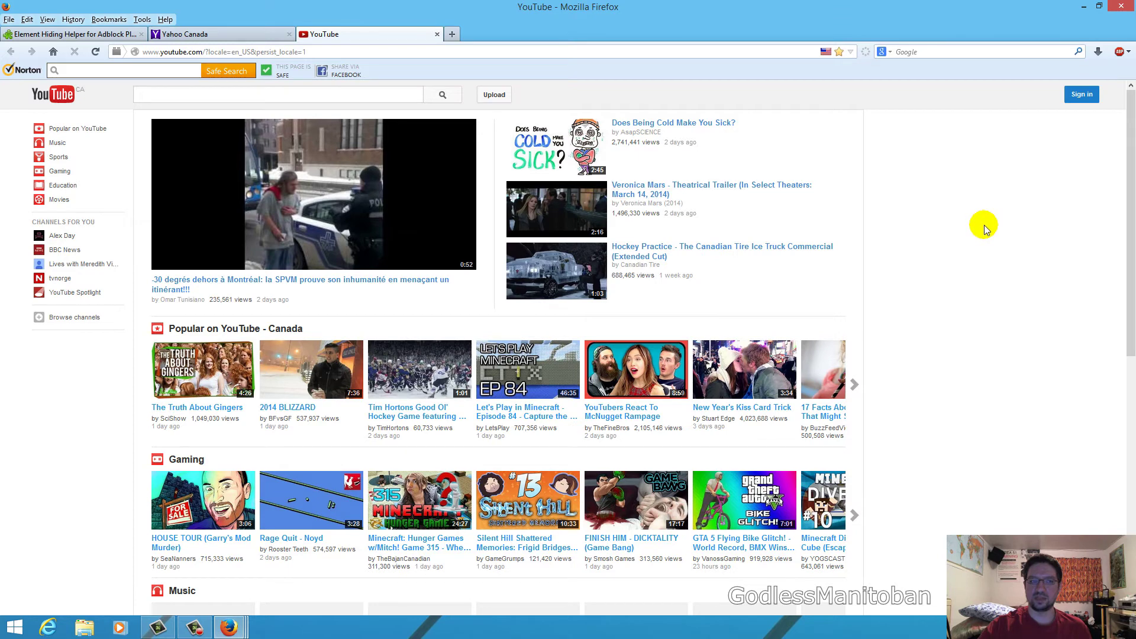
left_click(96, 53)
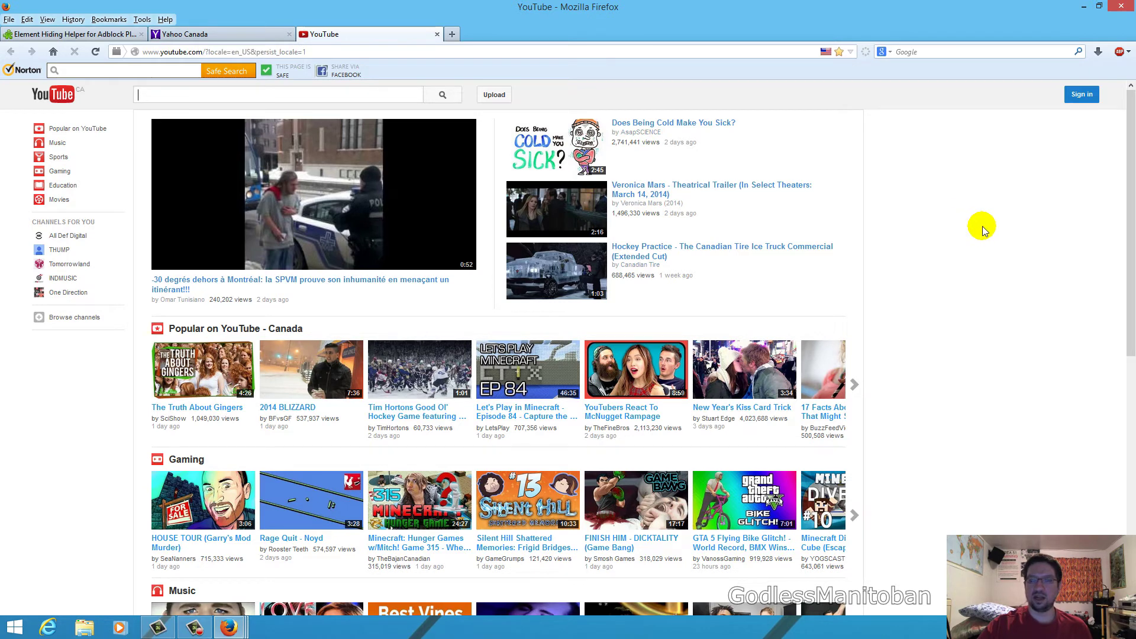
left_click(1119, 53)
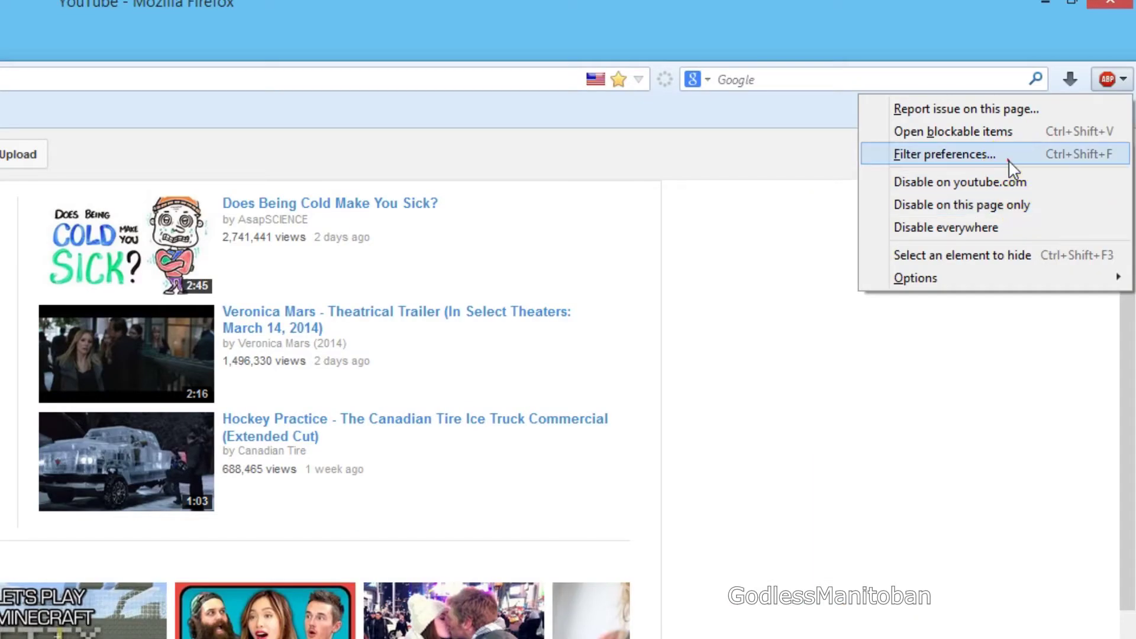
Step: In Filter Preferences, delete the two ca.yahoo.com rules, the yt-lang-alert-container rule and the sign-in promo rule
left_click(1058, 95)
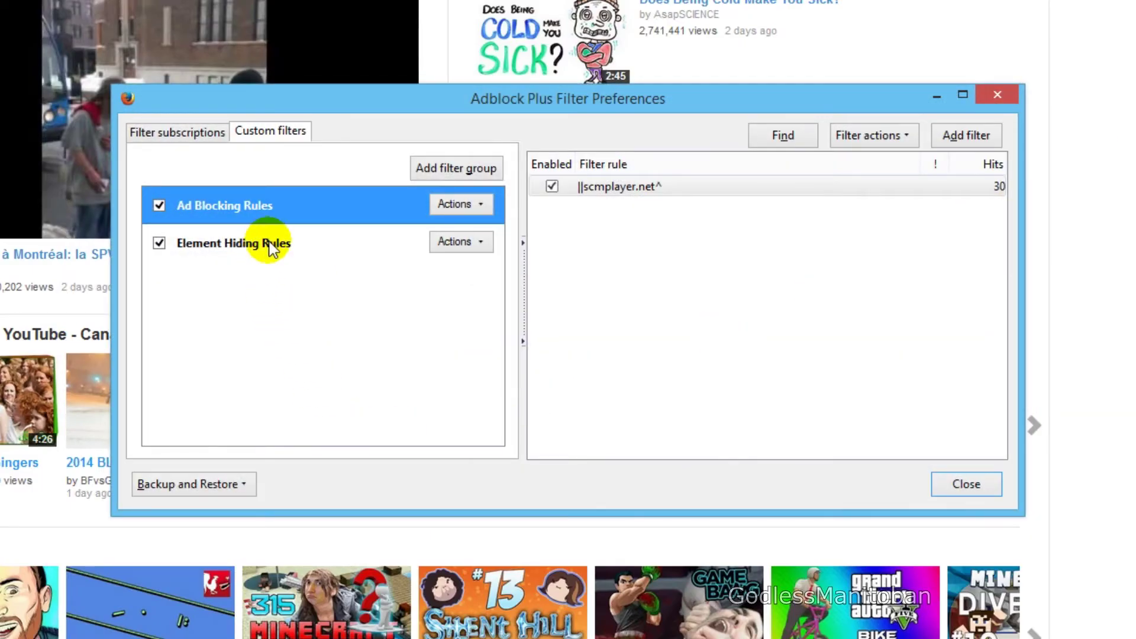
left_click(270, 243)
left_click(702, 188)
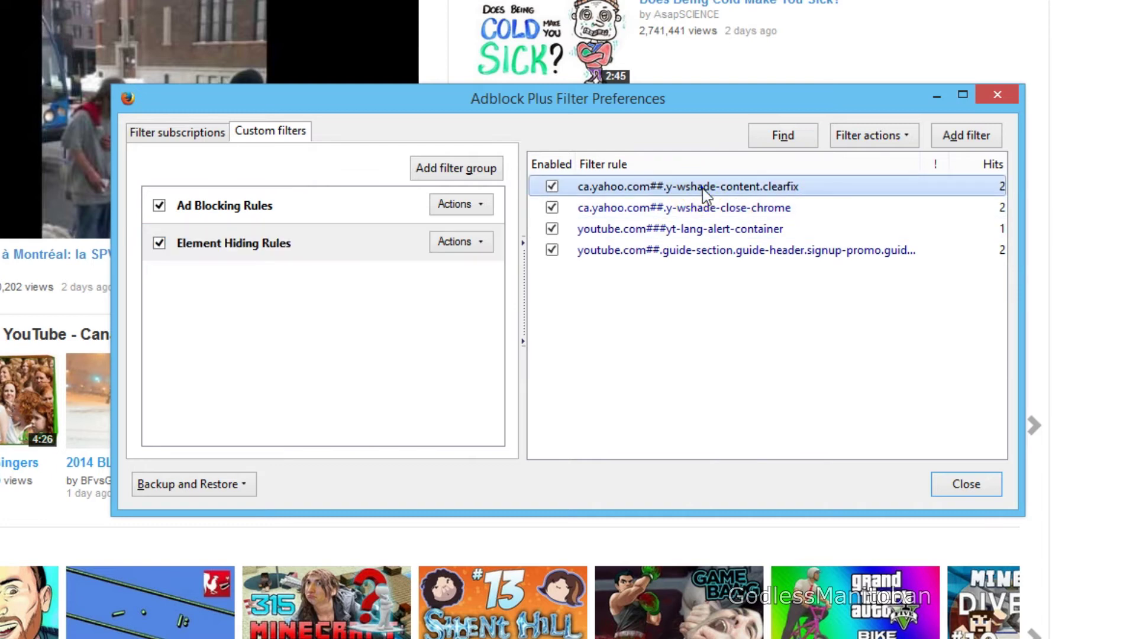
right_click(702, 188)
left_click(750, 287)
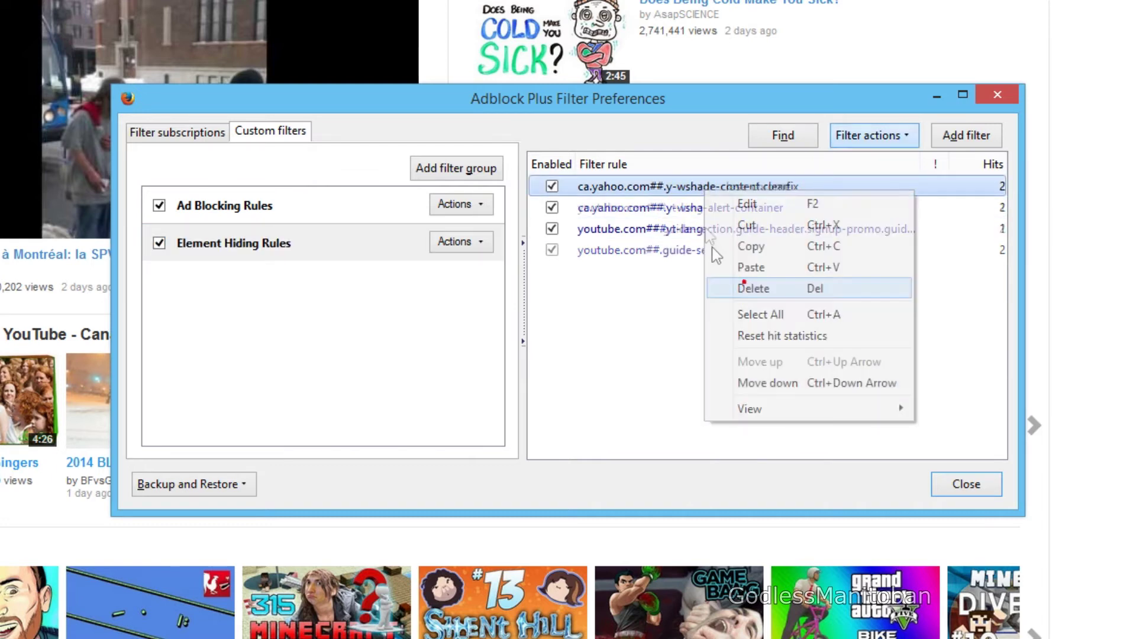
right_click(696, 187)
left_click(736, 287)
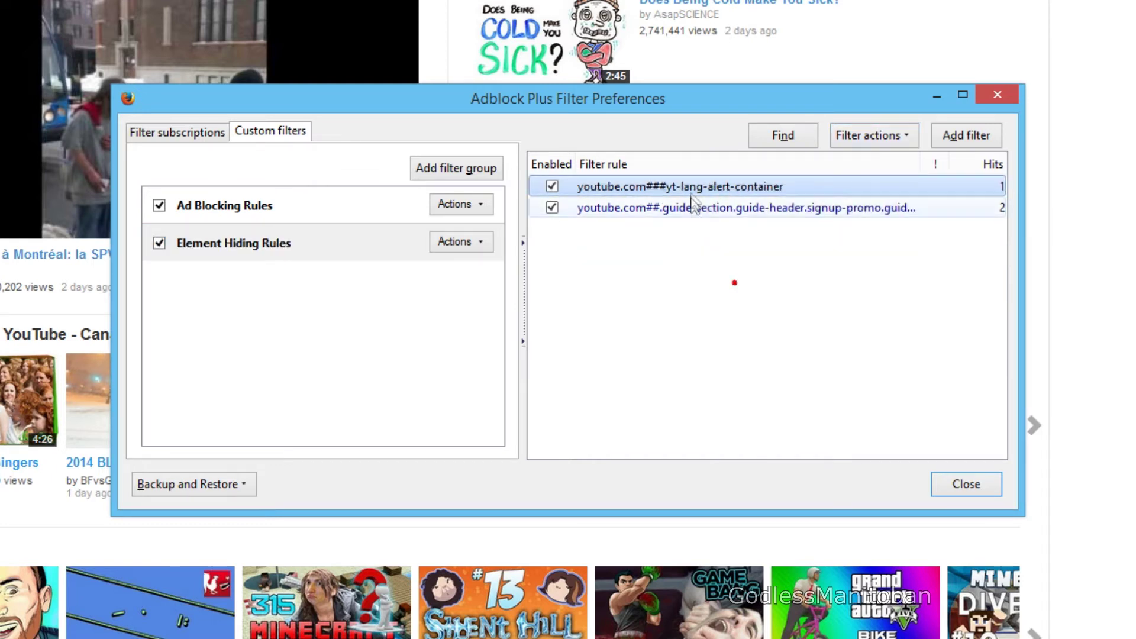
right_click(688, 188)
left_click(729, 287)
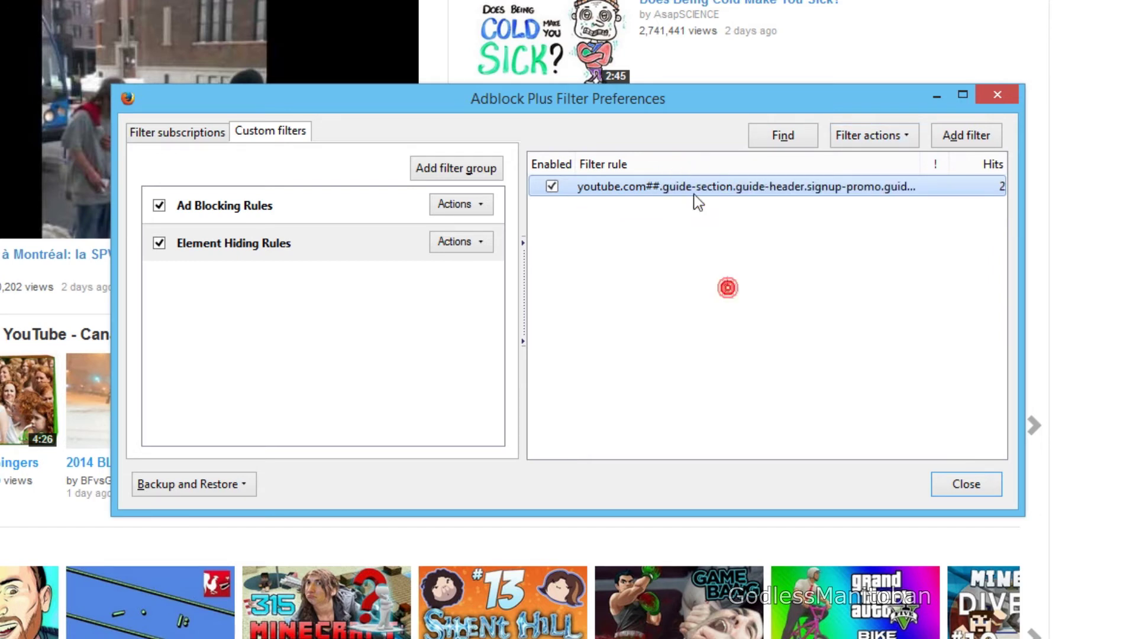
right_click(693, 190)
left_click(729, 287)
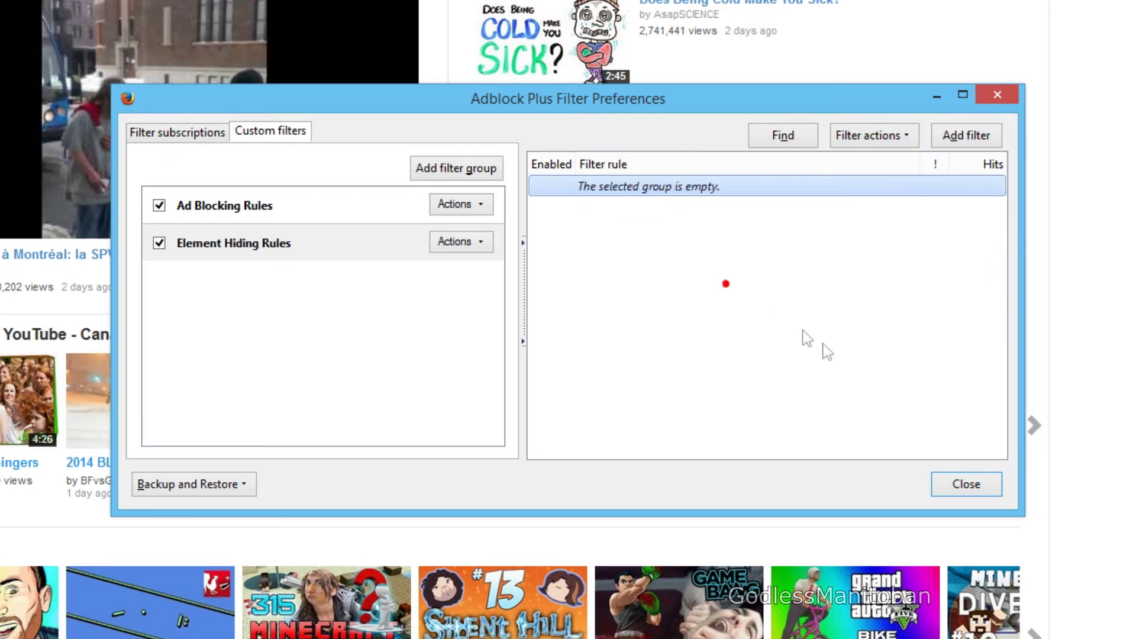
Step: Remove the now-empty Element Hiding Rules group and close Filter Preferences
left_click(303, 237)
right_click(304, 234)
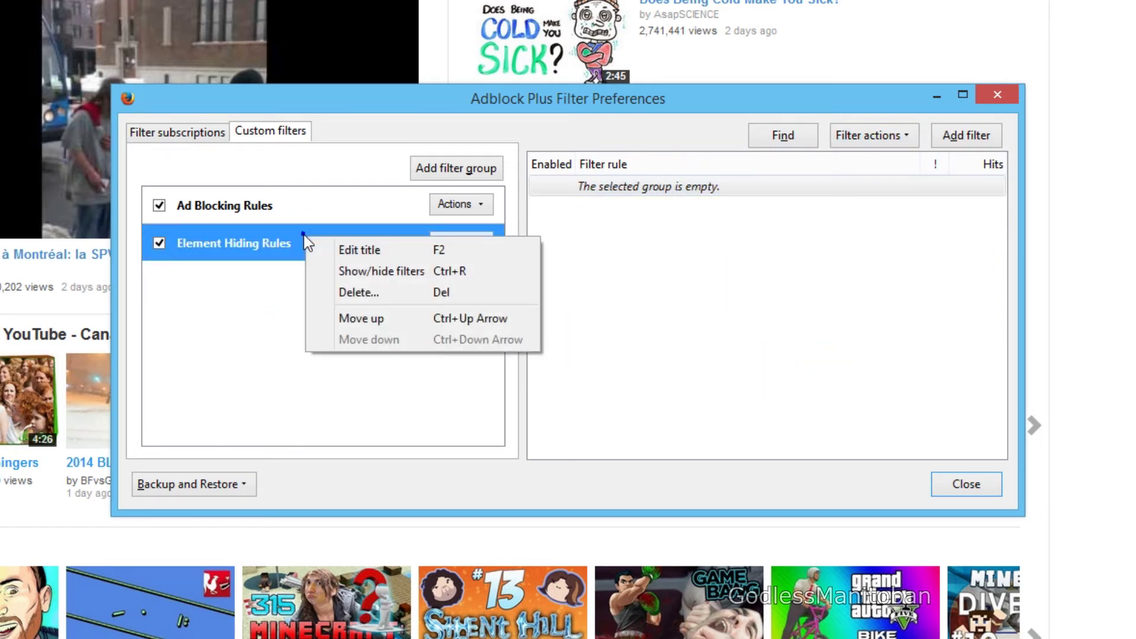
left_click(338, 294)
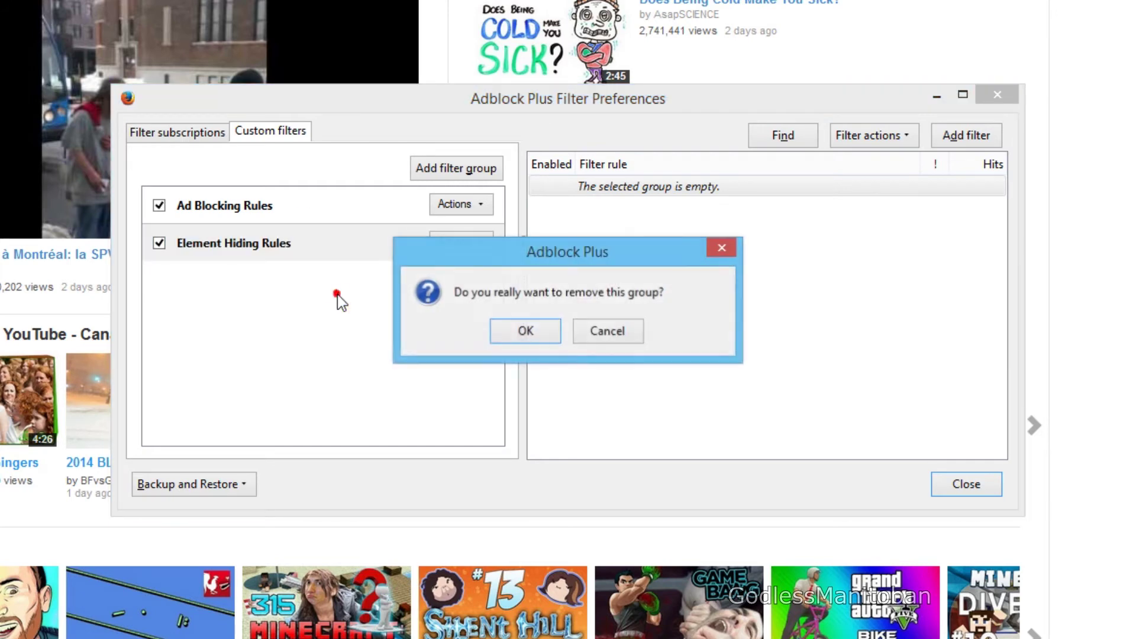
left_click(538, 327)
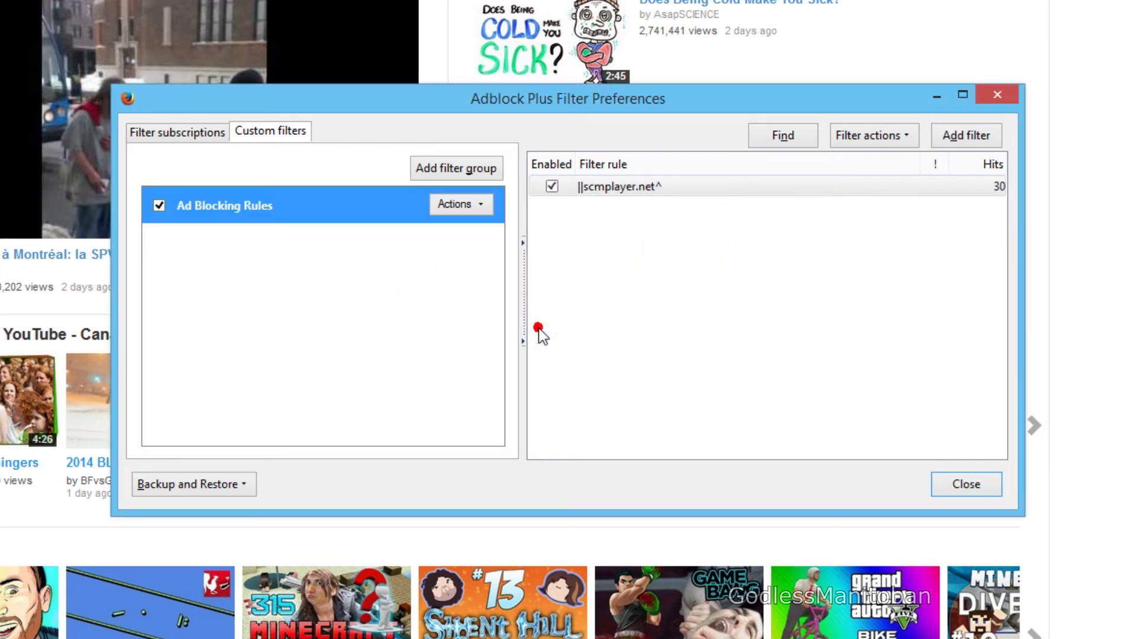
left_click(971, 480)
Step: Reload YouTube so the sign-in promo reappears, then return to the Yahoo Canada tab
right_click(972, 169)
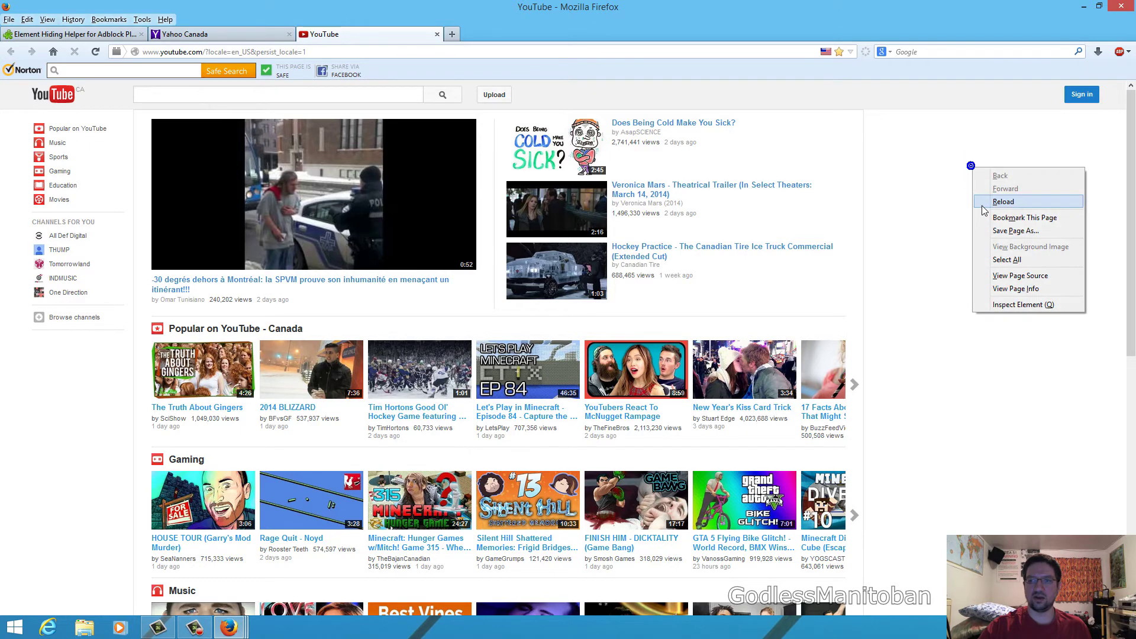
left_click(1003, 201)
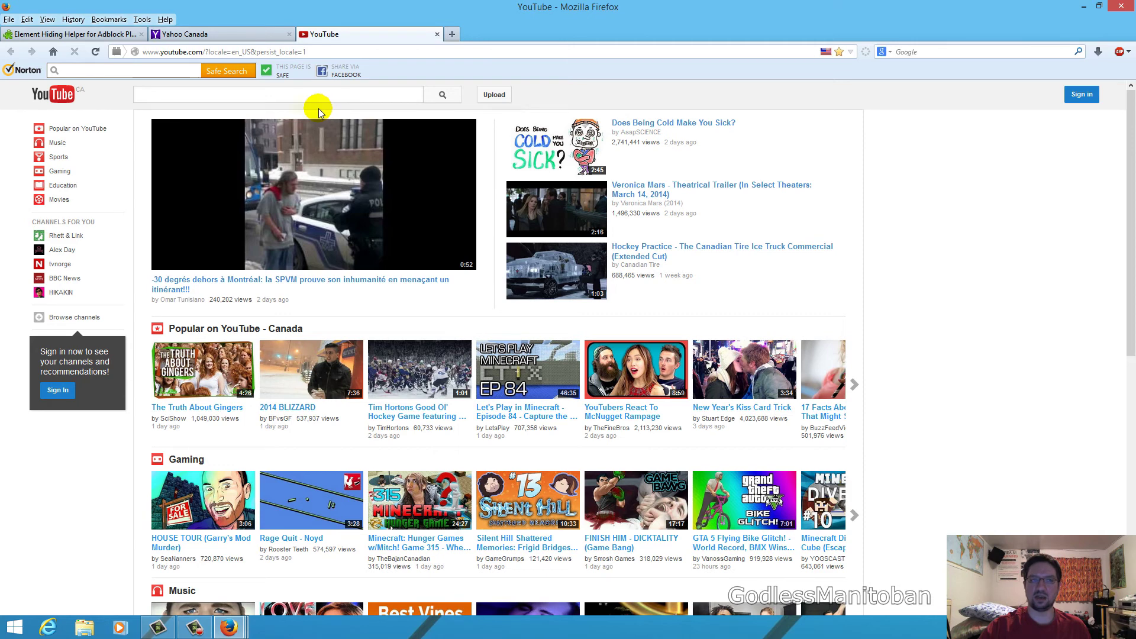
left_click(229, 34)
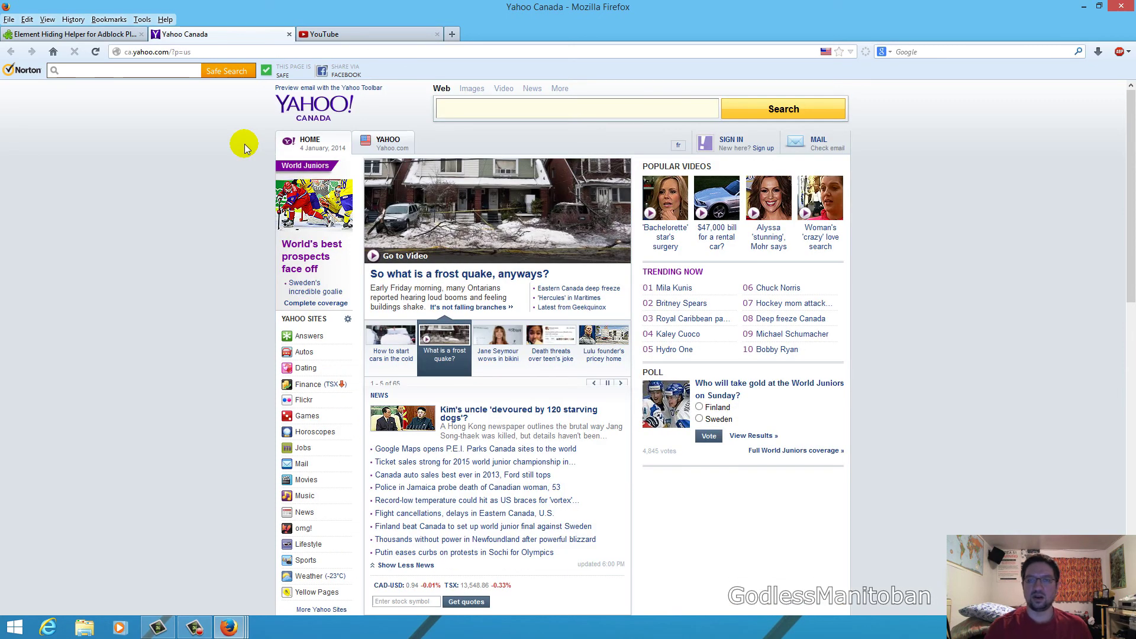